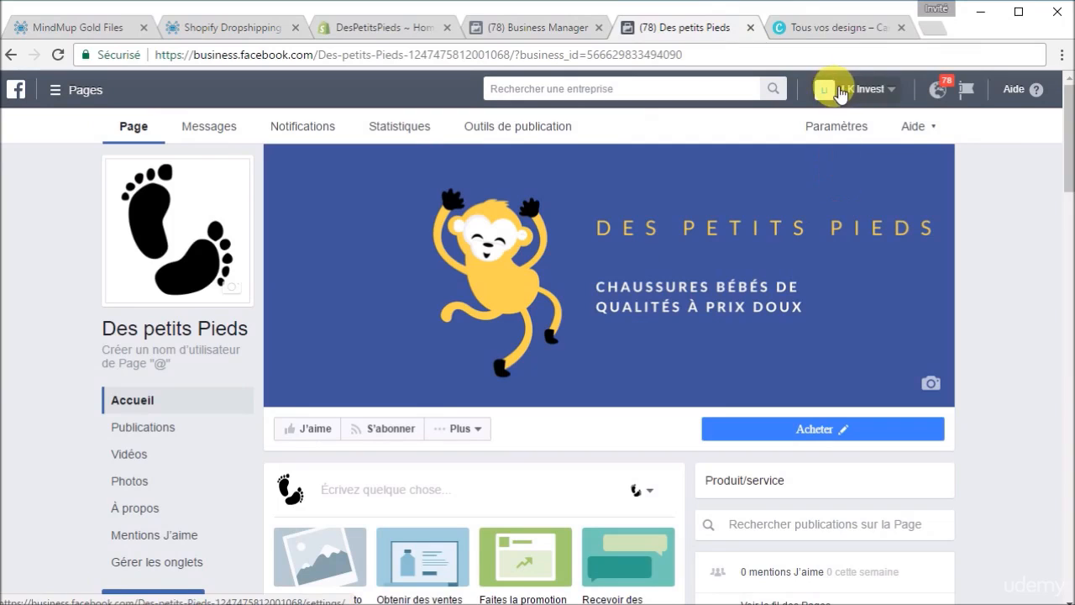
# Step: Open the Des petits Pieds page's Paramètres and scroll down to the Modération de la Page row
pyautogui.click(848, 128)
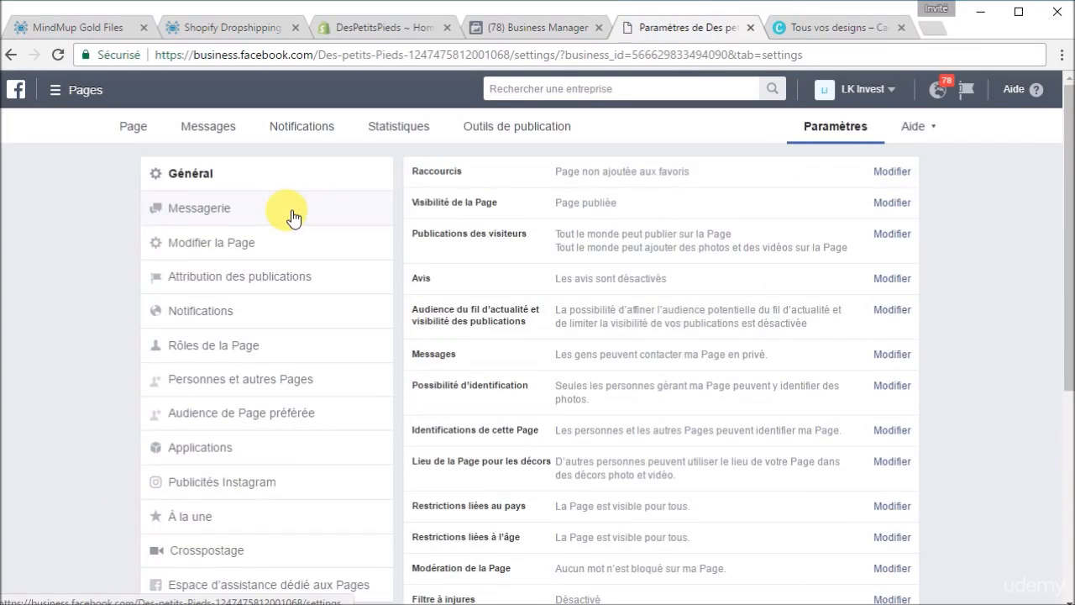
pyautogui.scroll(-2, 494, 414)
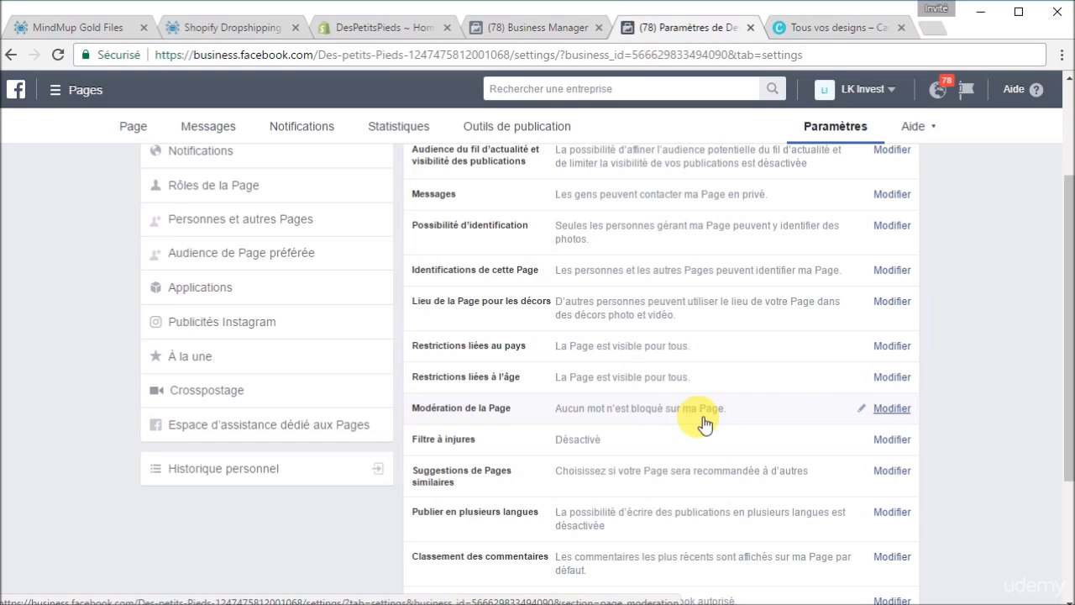
# Step: Set Modération de la Page to block 'amazon, ebay, ...' and save the changes
pyautogui.click(891, 410)
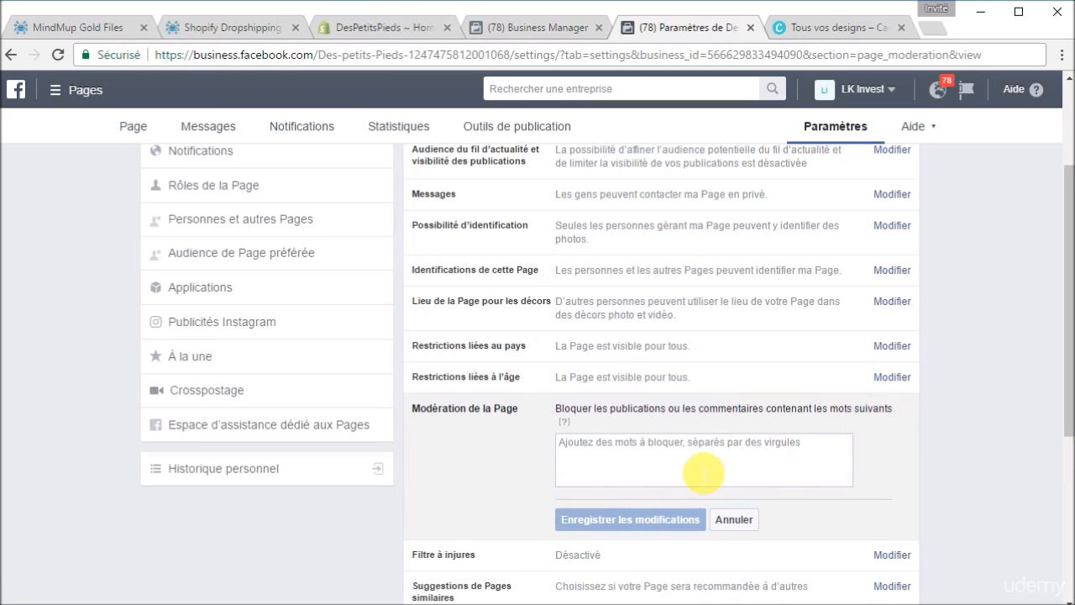
pyautogui.scroll(-1, 704, 472)
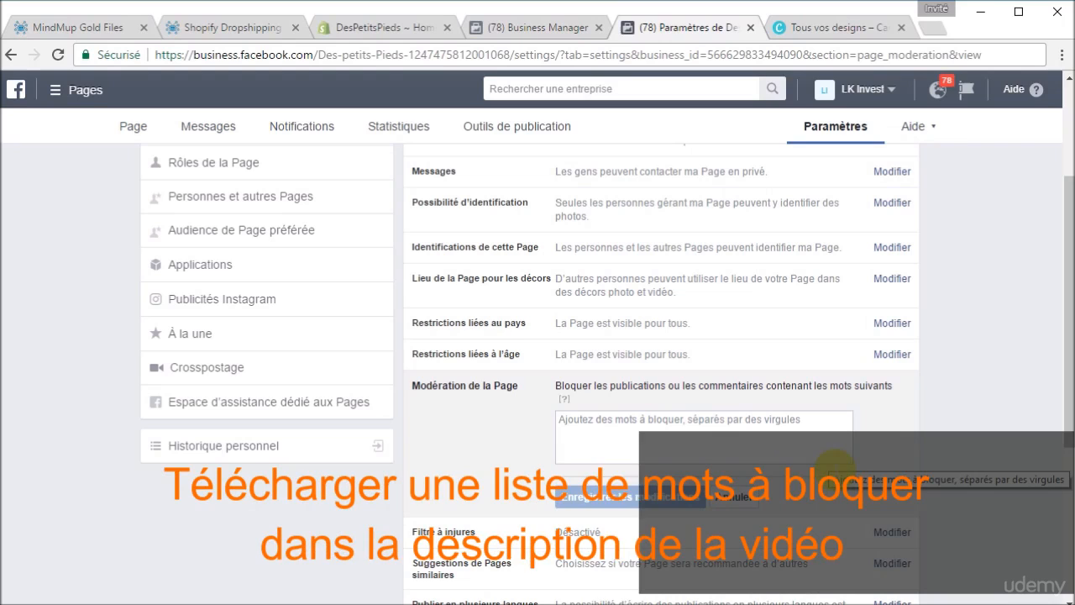
pyautogui.click(751, 456)
pyautogui.write('a')
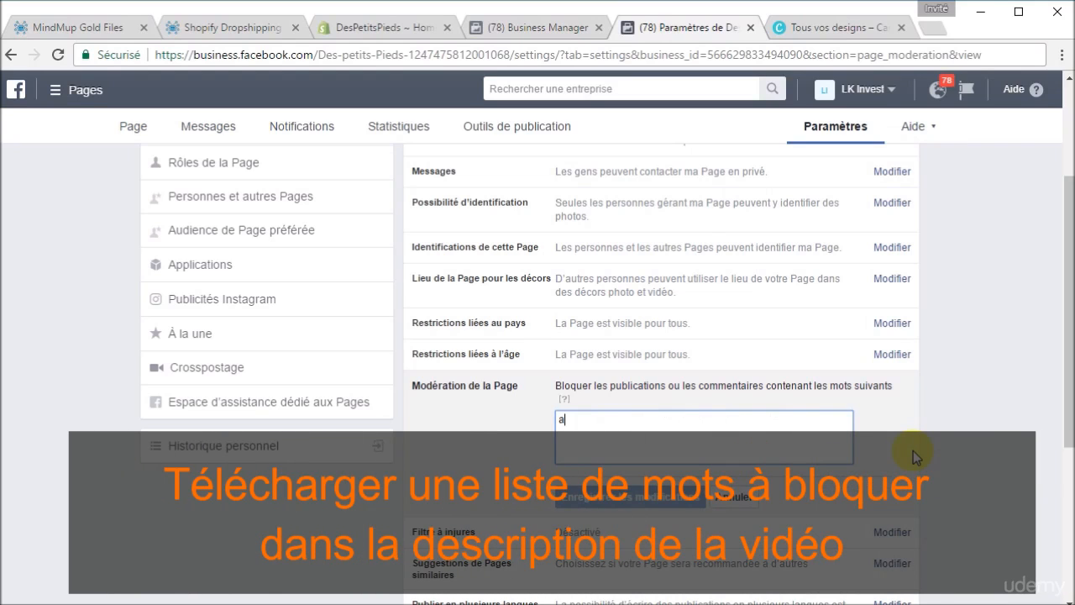
pyautogui.write('mazon, e')
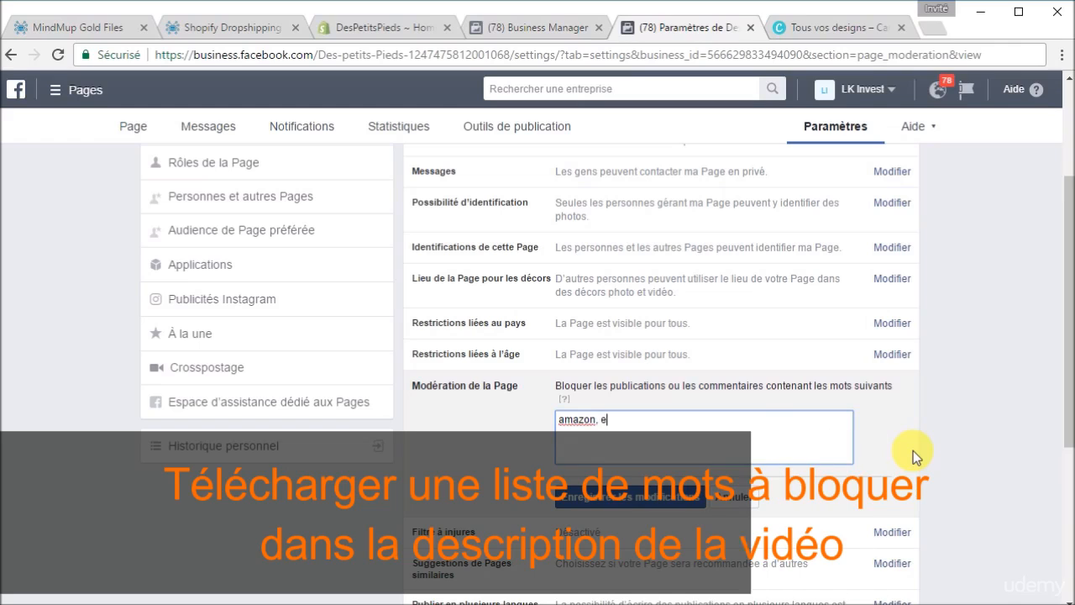
pyautogui.write('bay, ...')
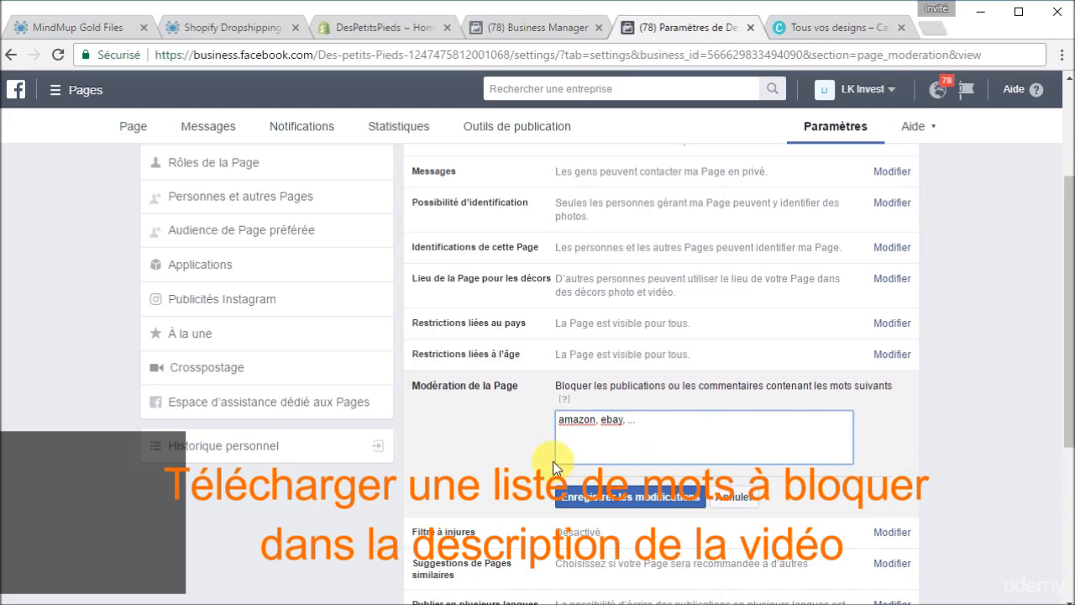
pyautogui.click(664, 497)
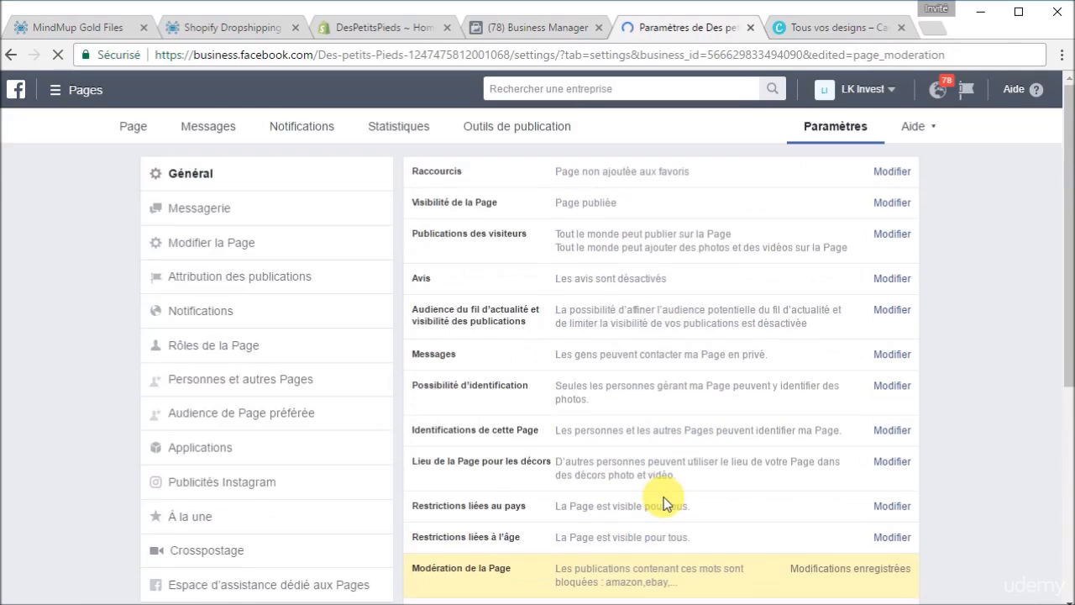
pyautogui.scroll(-3, 669, 504)
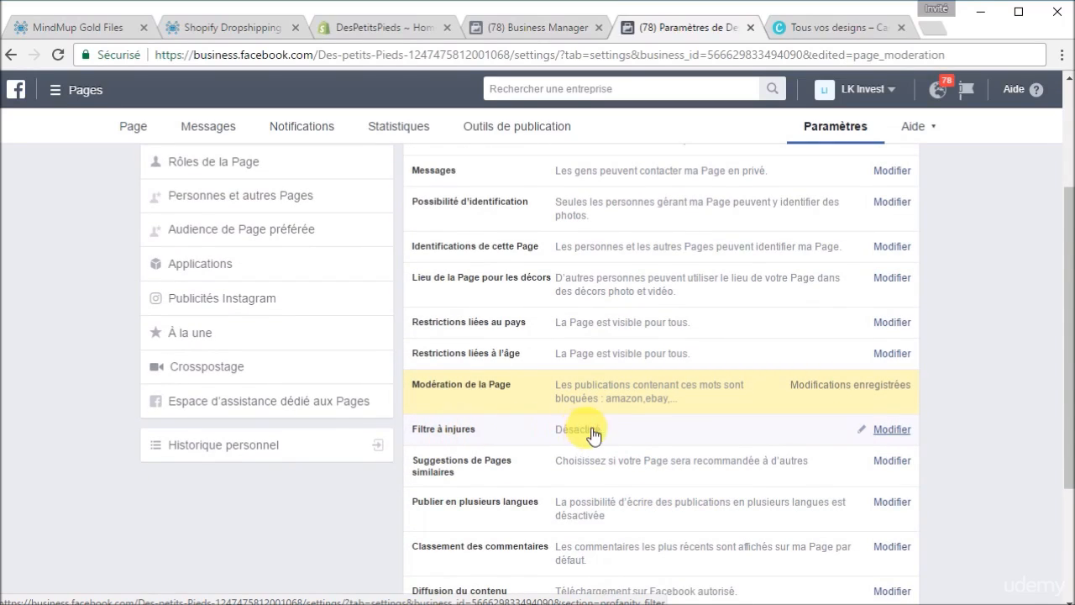
# Step: Set the Filtre à injures to Elevée and save it
pyautogui.click(897, 431)
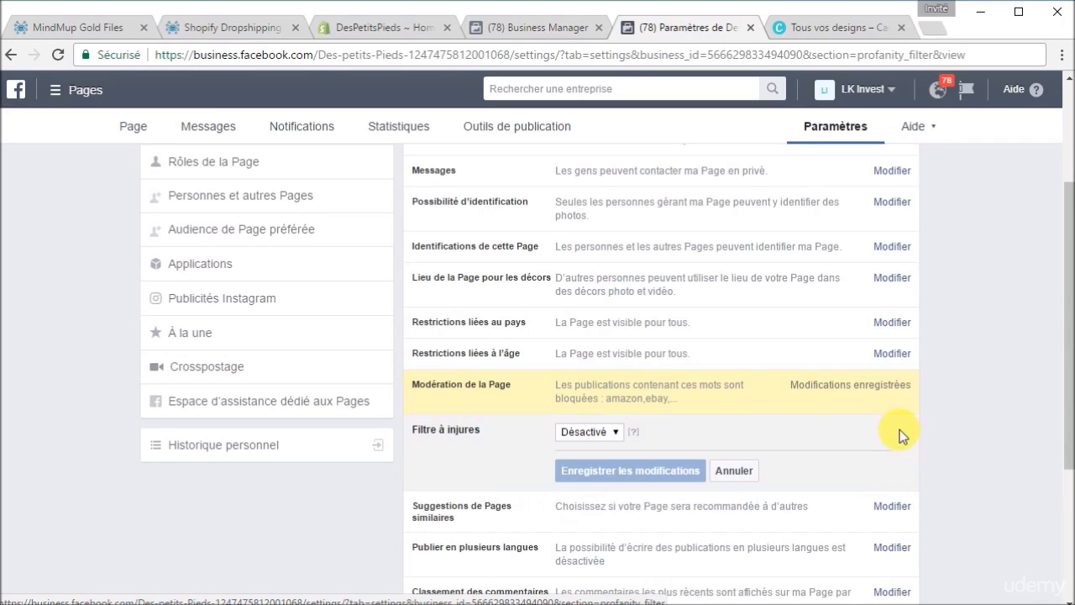
pyautogui.click(605, 432)
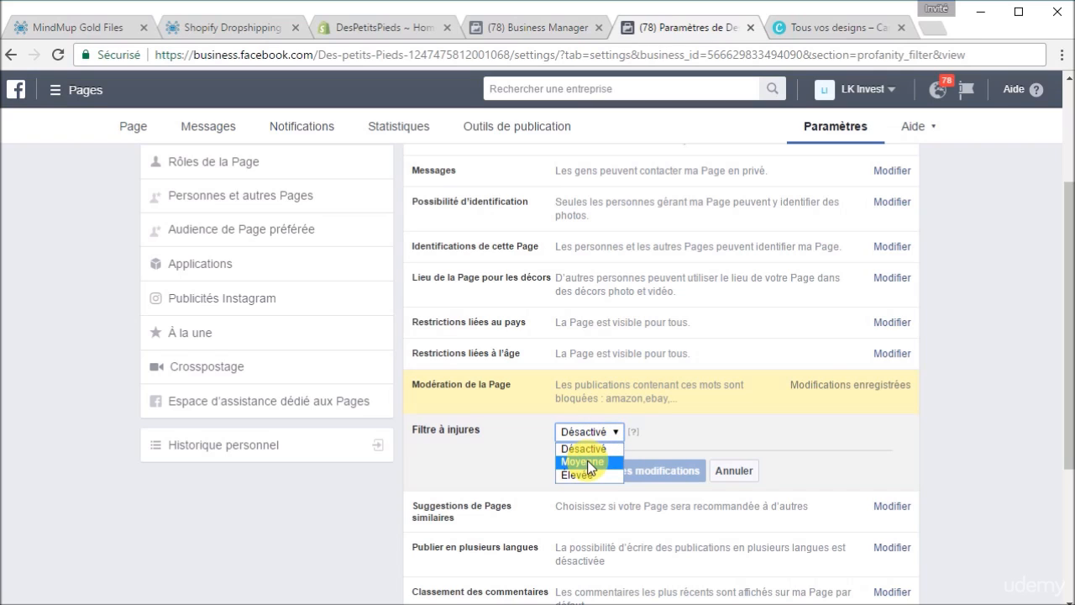
pyautogui.click(590, 463)
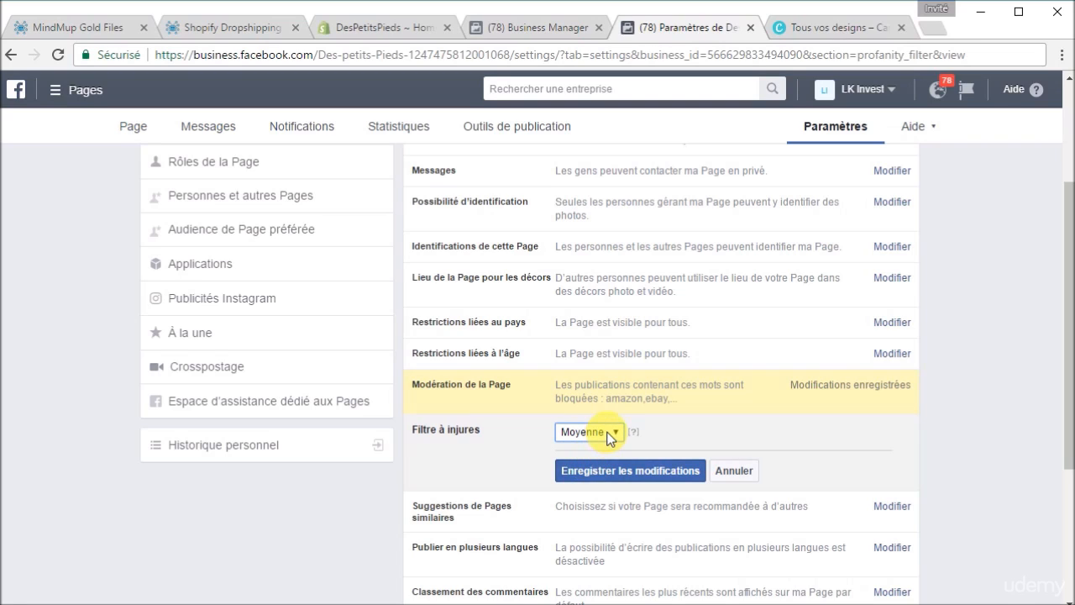
pyautogui.click(611, 432)
pyautogui.click(605, 476)
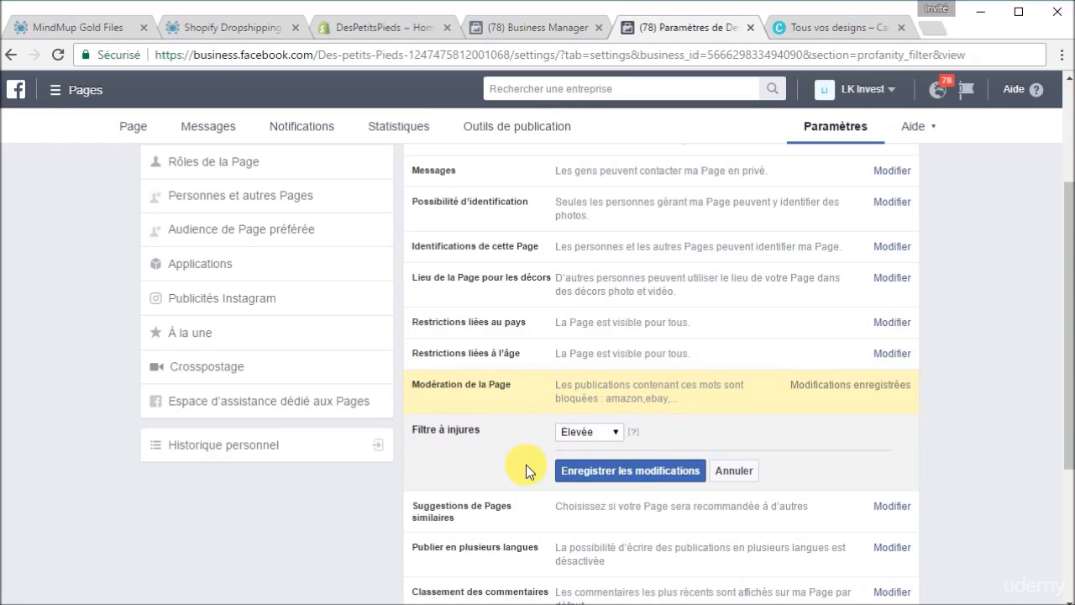
pyautogui.click(661, 476)
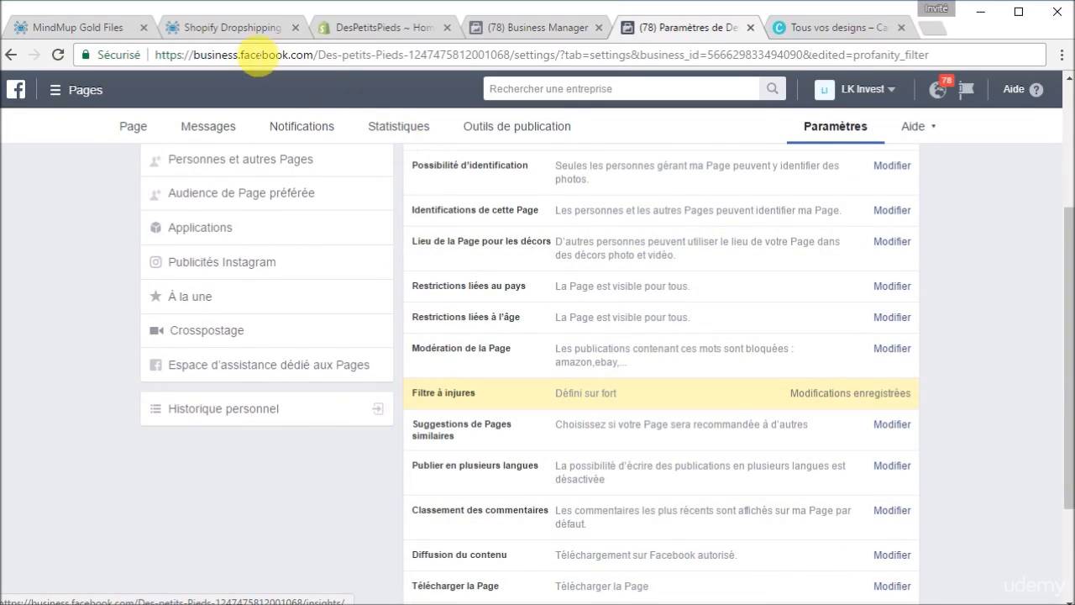
# Step: In the MindMup course map, expand Messagerie to reveal Assistant de réponse, then return to Facebook
pyautogui.click(228, 30)
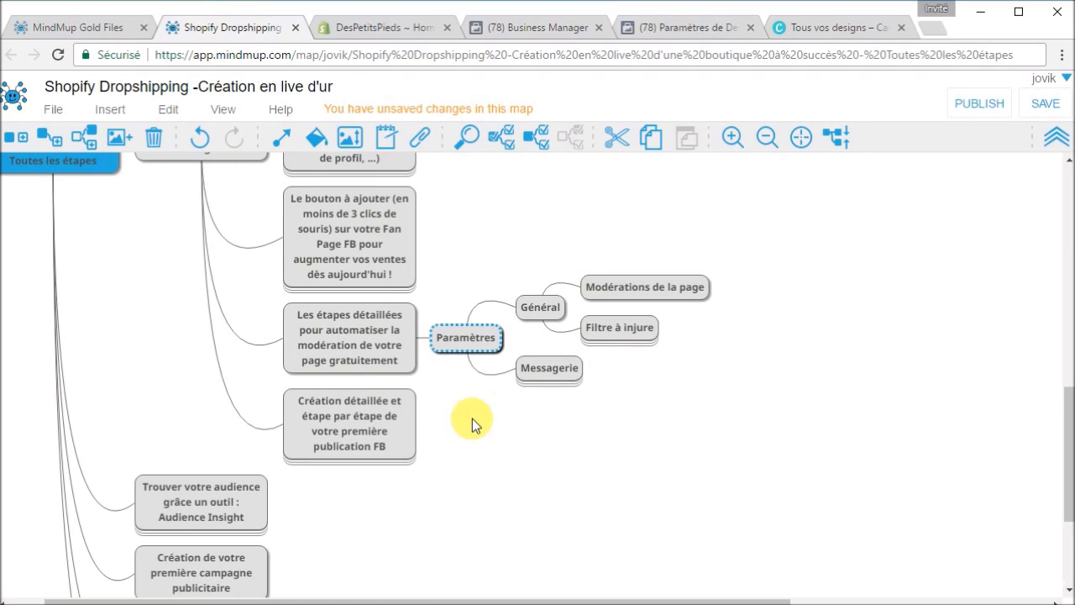
pyautogui.click(562, 377)
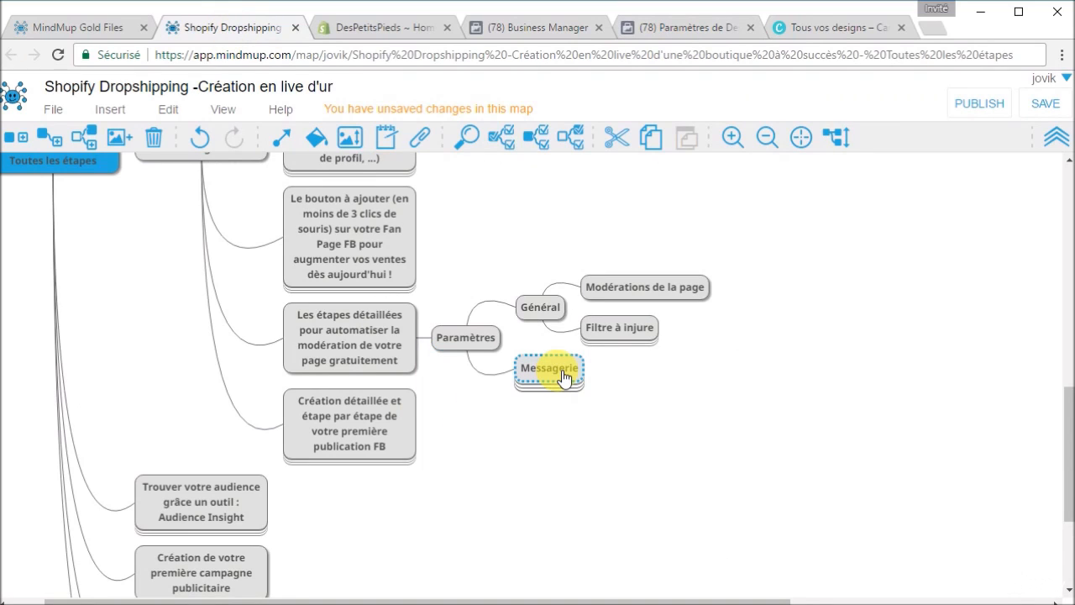
pyautogui.press('space')
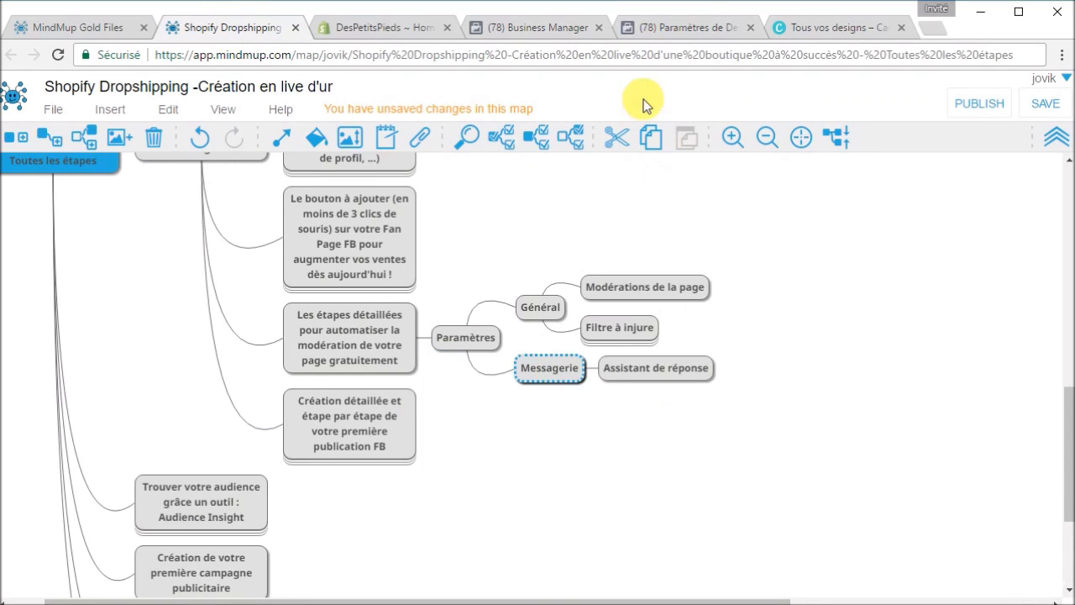
pyautogui.click(700, 27)
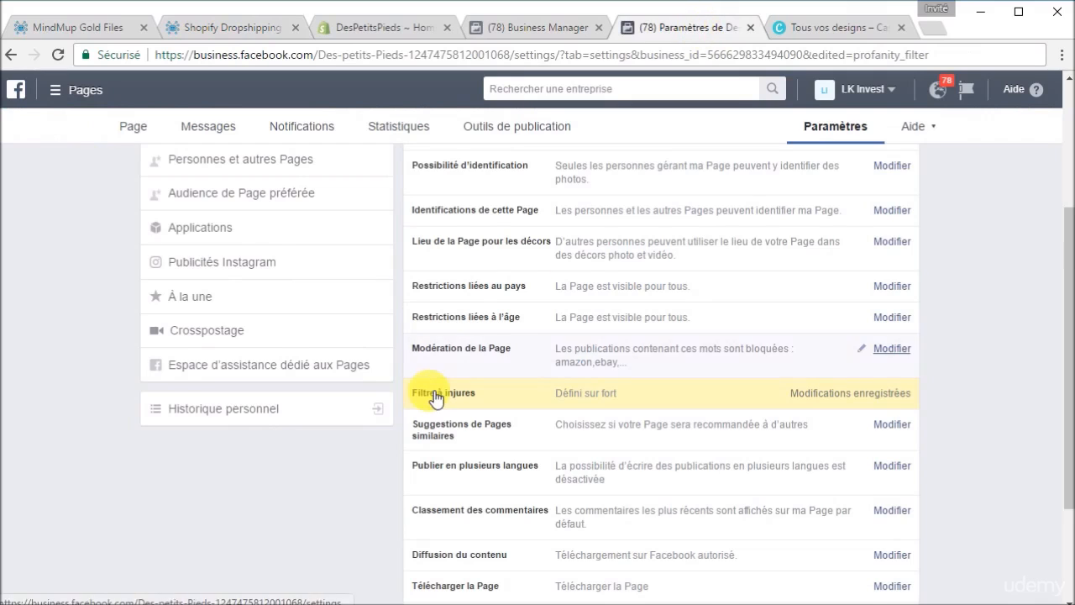
# Step: In Messagerie settings, switch the 'Répondez même quand vous n'avez pas accès…' assistant to Oui
pyautogui.scroll(3, 429, 391)
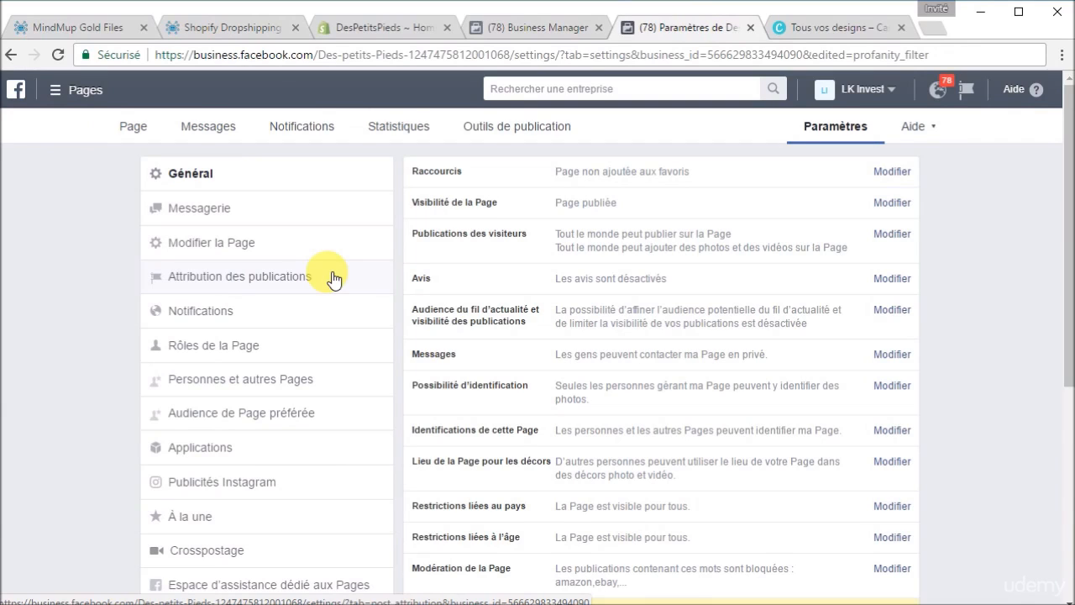
pyautogui.click(213, 209)
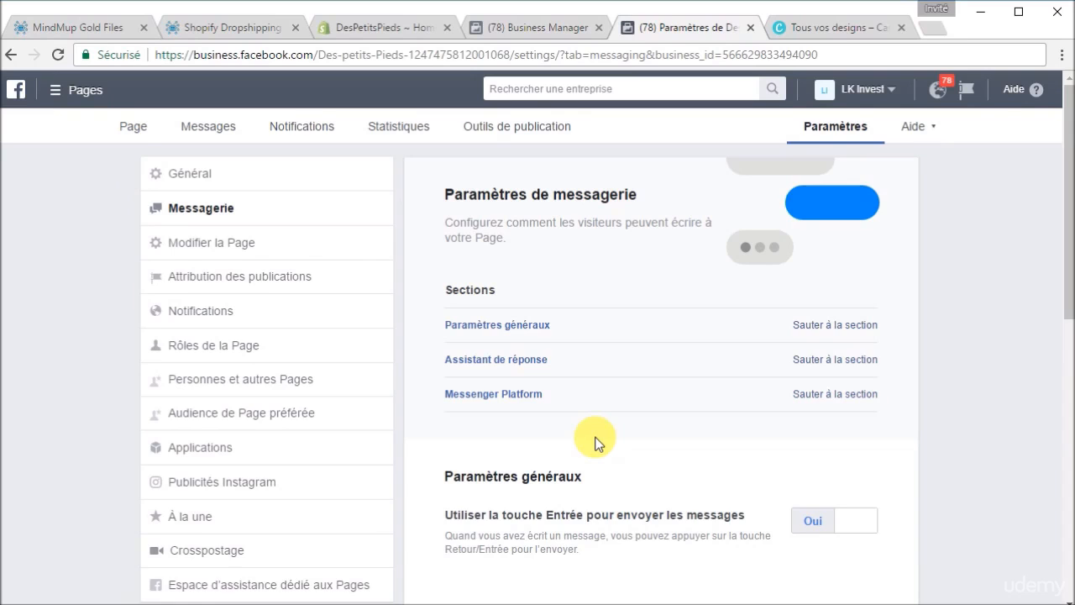
pyautogui.scroll(-4, 595, 444)
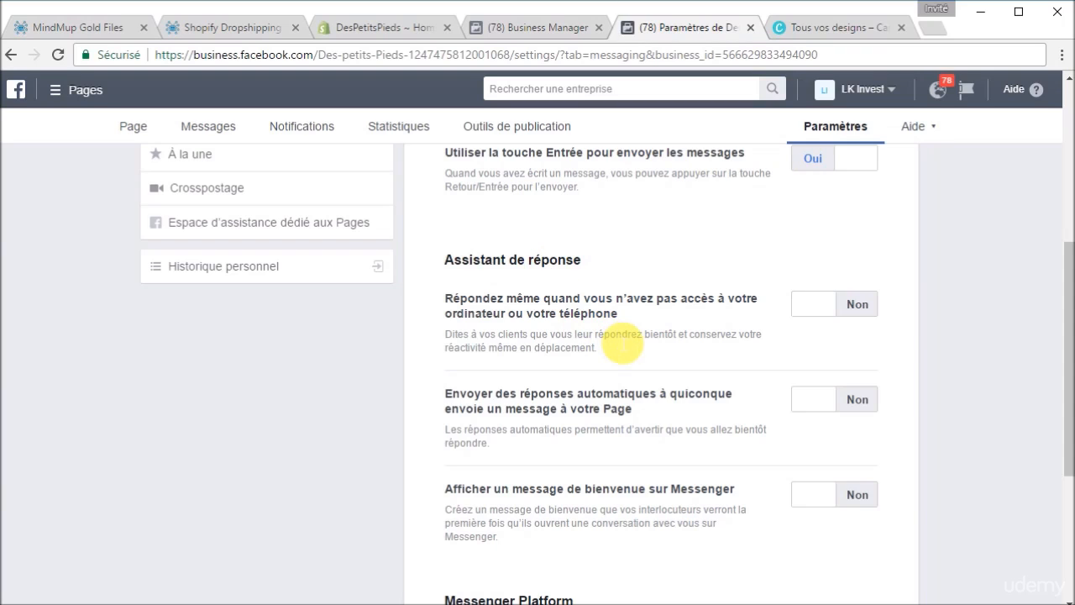
pyautogui.scroll(-1, 622, 340)
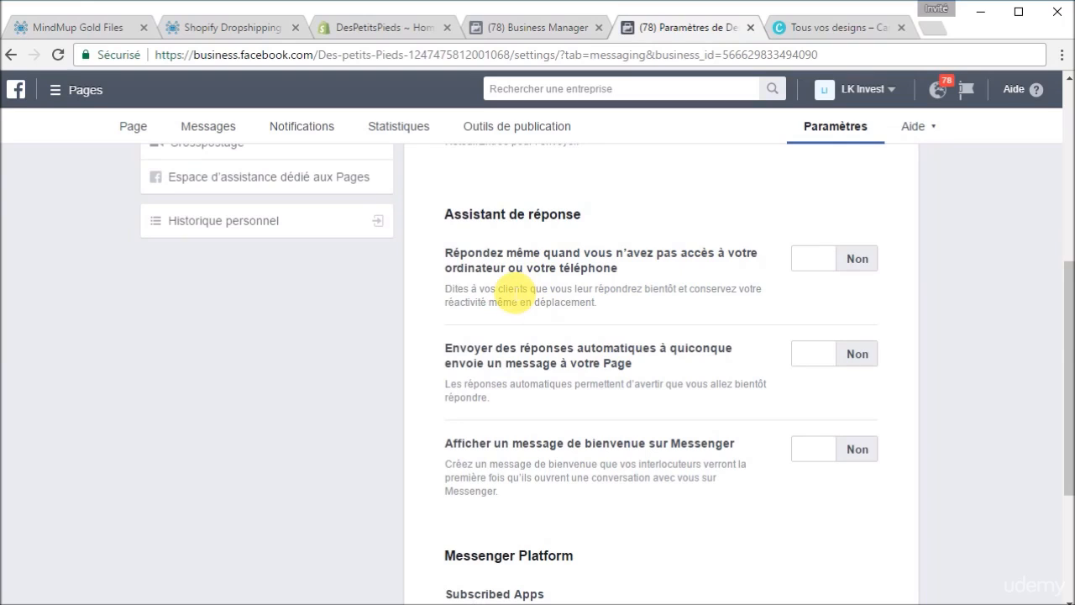
pyautogui.click(855, 261)
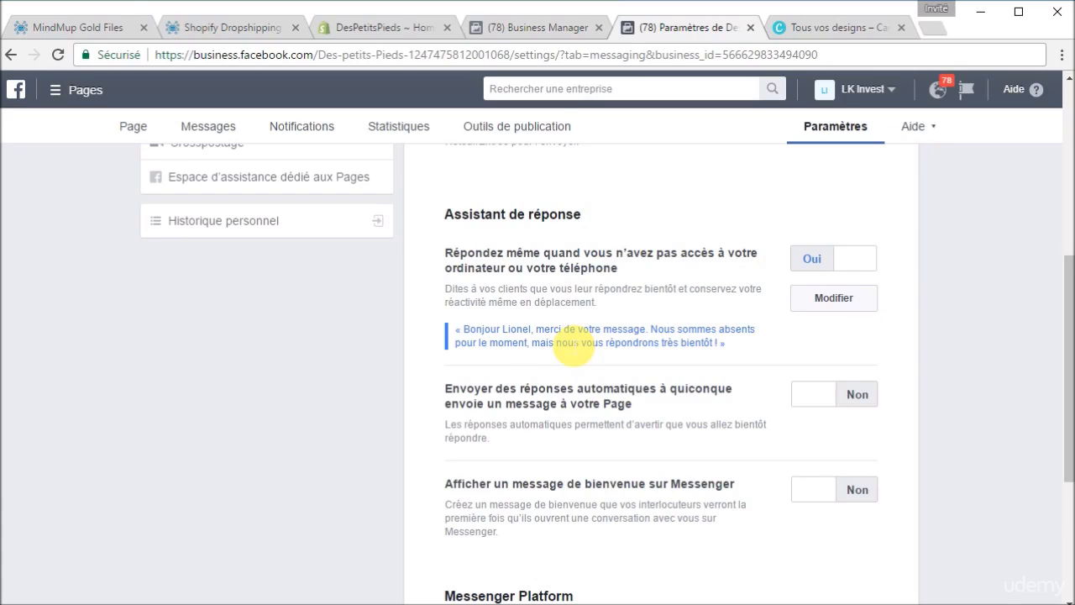
# Step: Open the away message in its editor and scroll down to the text and phone preview
pyautogui.click(833, 299)
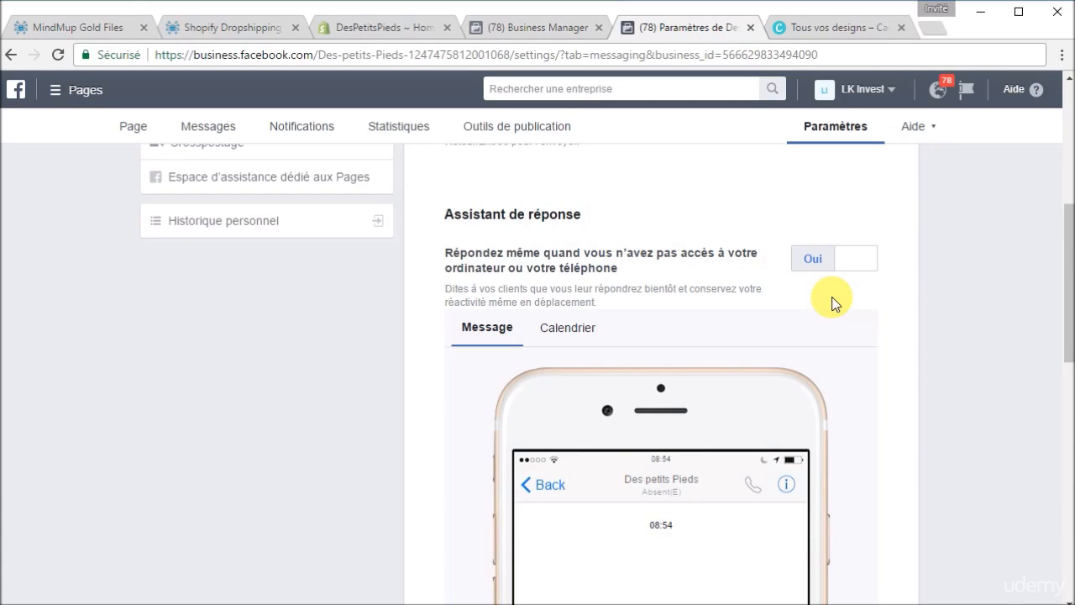
pyautogui.scroll(-3, 907, 451)
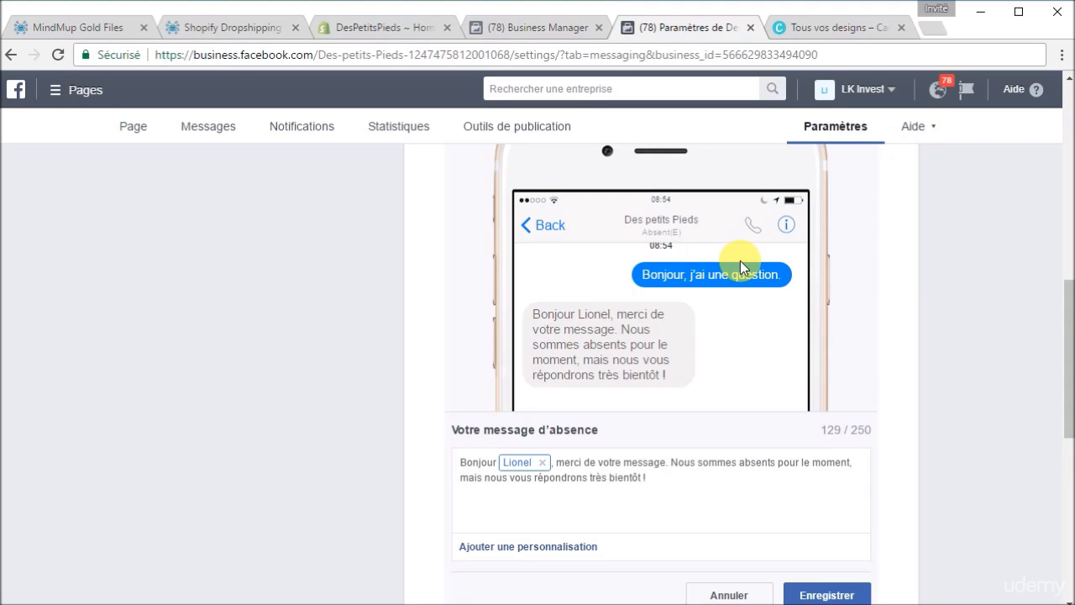
pyautogui.scroll(-1, 619, 396)
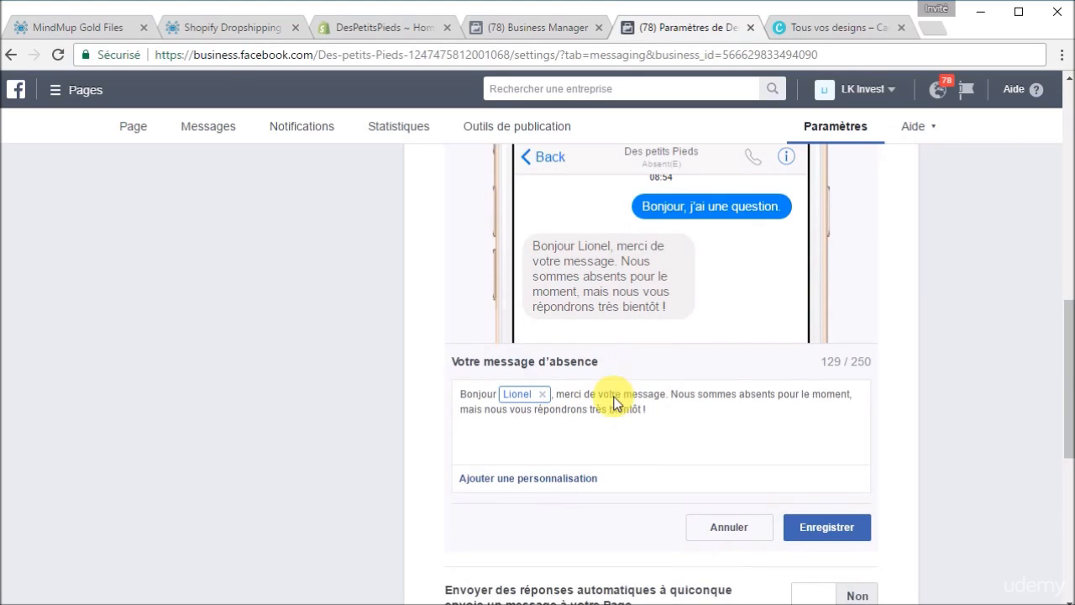
# Step: Append 'Vous pouvez aussi nous contacter à notre adresse mail support :' plus the support e-mail, then save
pyautogui.click(666, 420)
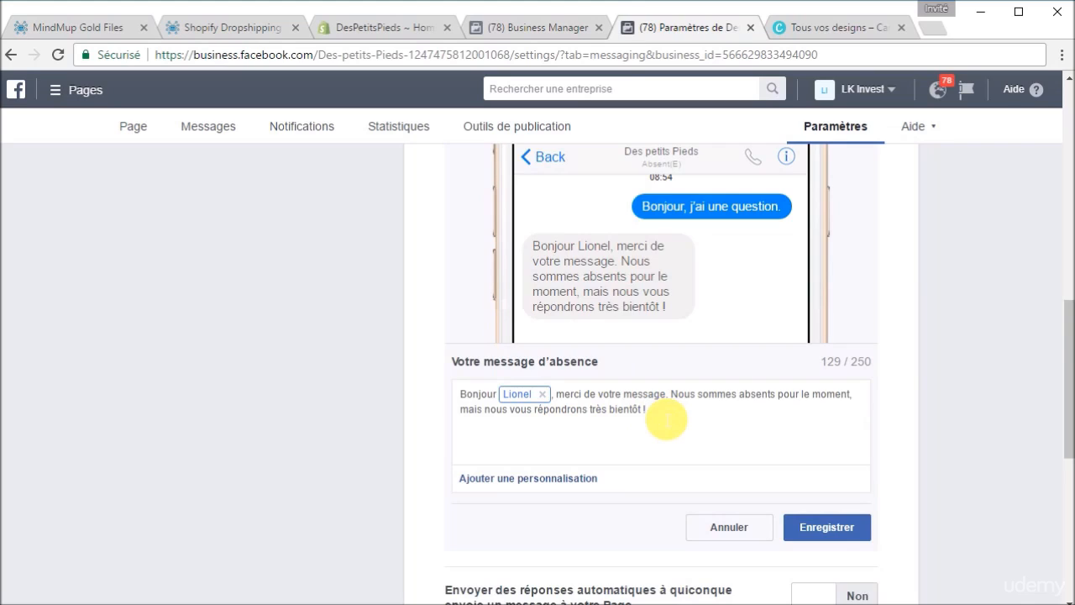
pyautogui.press('Return')
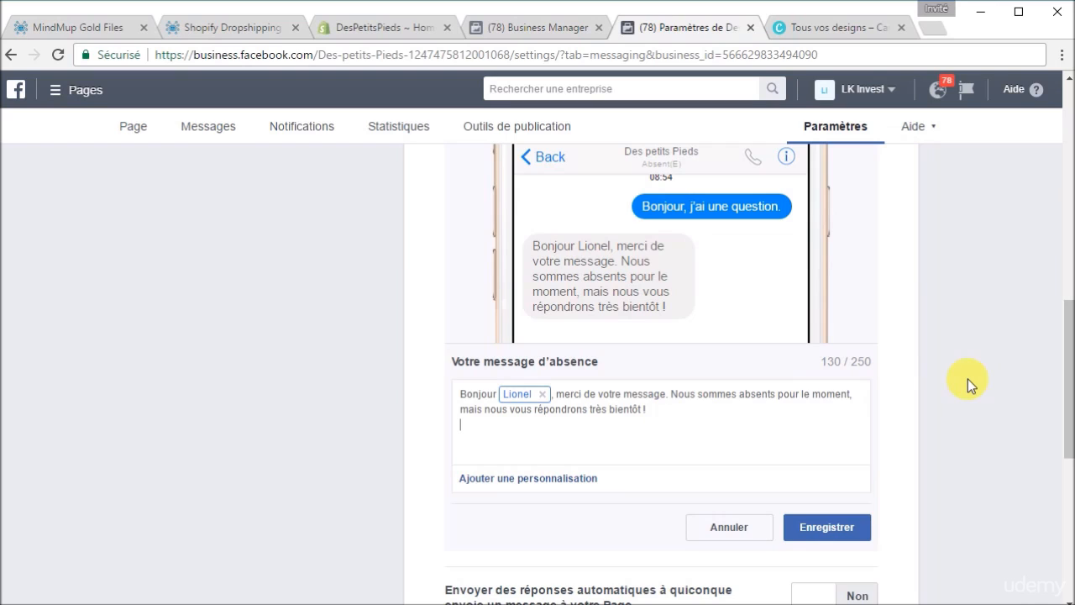
pyautogui.write('Vous po')
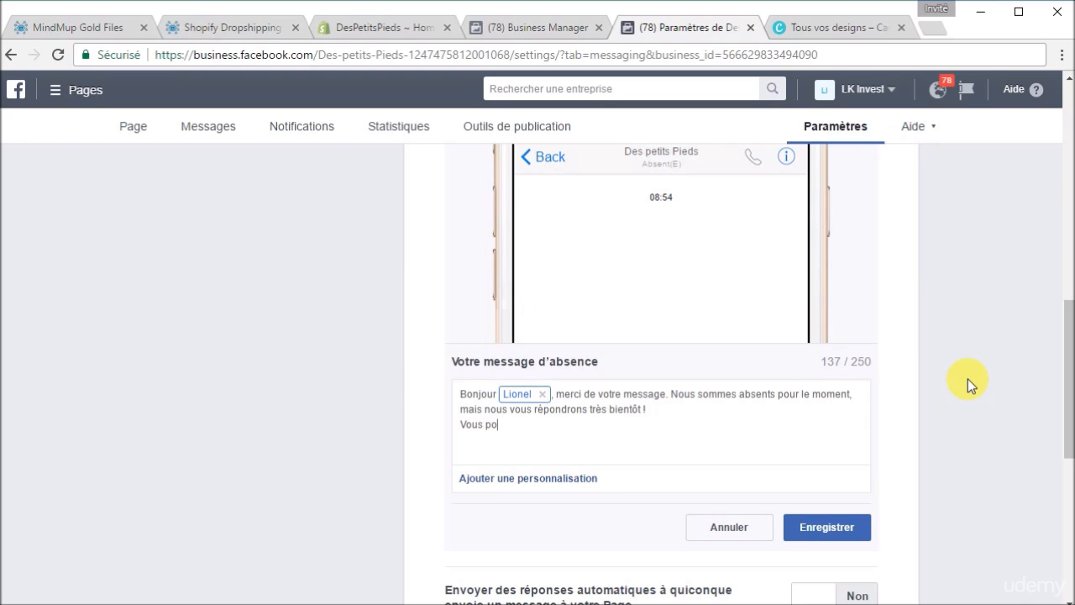
pyautogui.write('uvez aussi nous contacter ')
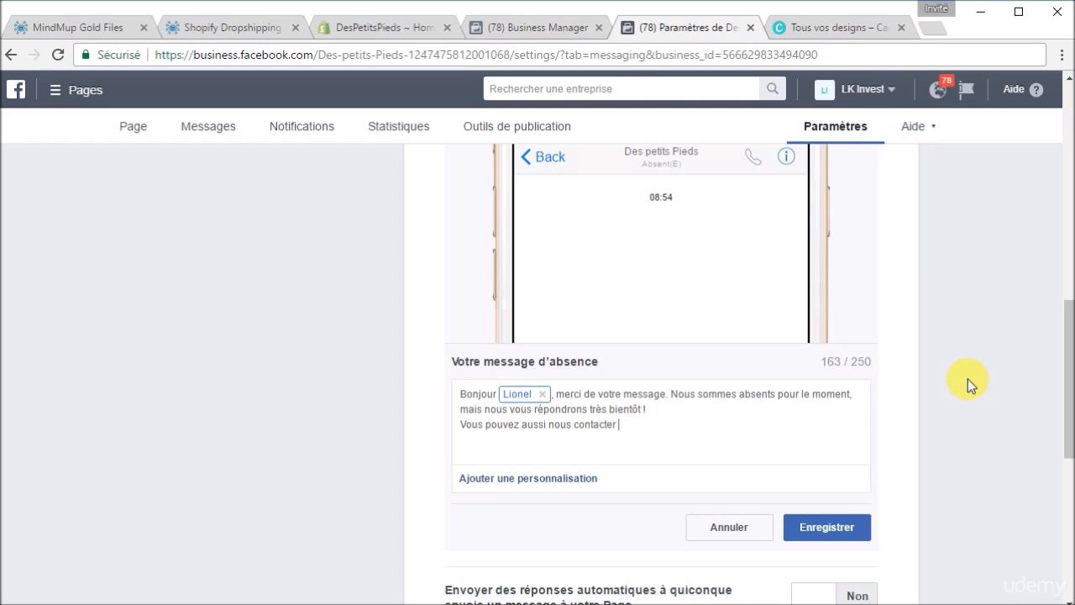
pyautogui.write('à notre adresse mail support :')
pyautogui.press('Return')
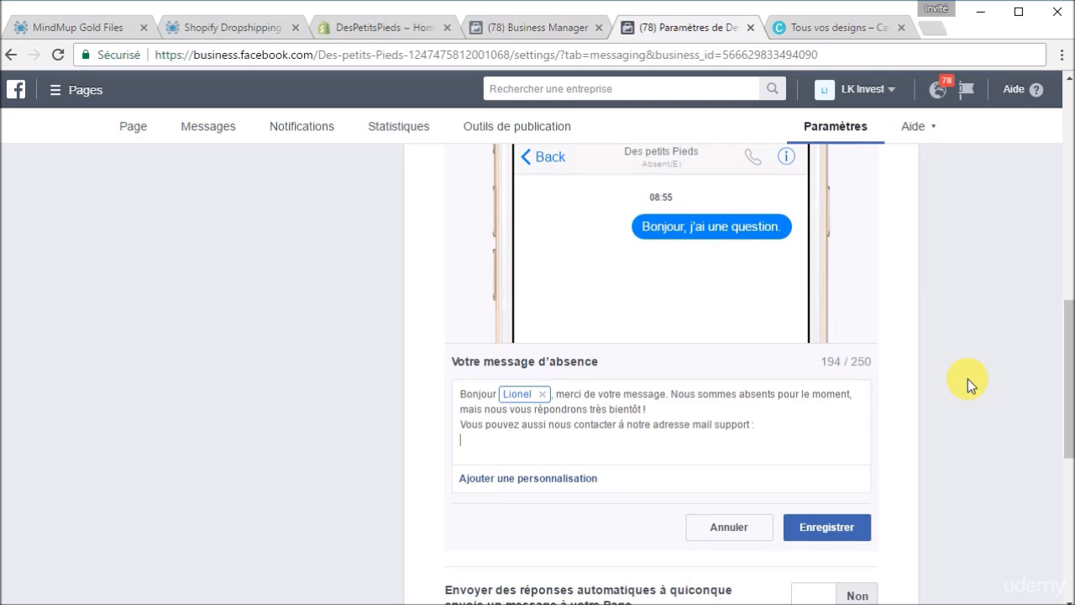
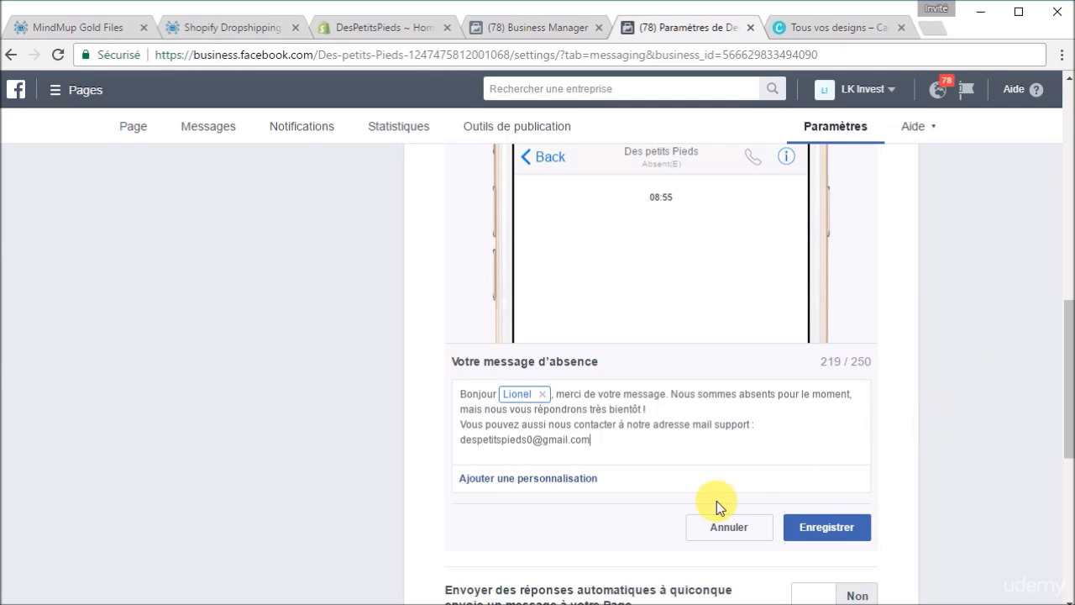
pyautogui.press('Return')
pyautogui.click(823, 518)
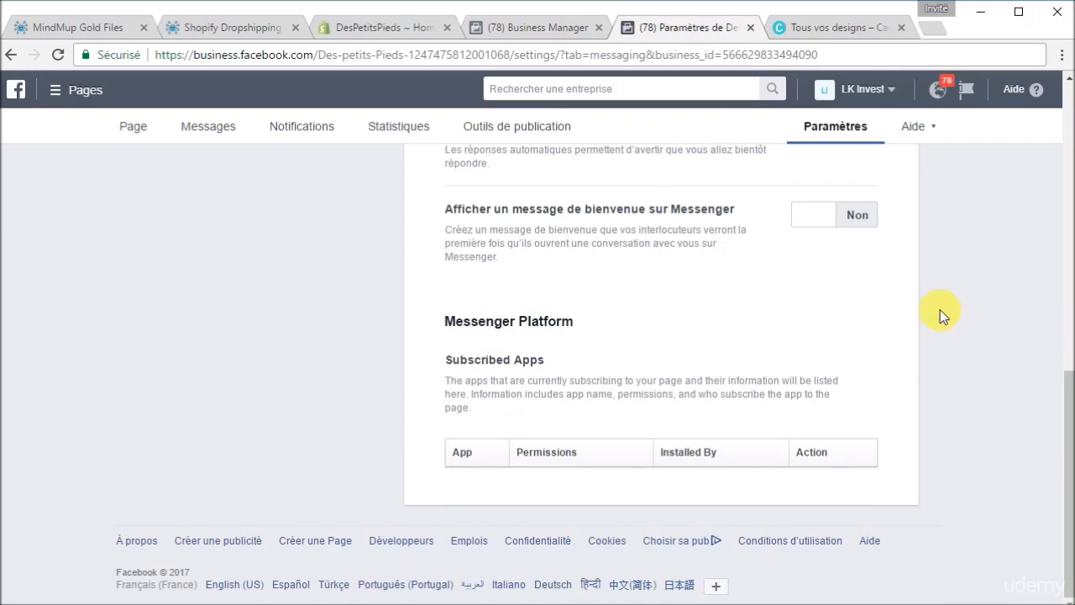
# Step: Review the messaging settings, view the Des petits Pieds page, then switch to the Shopify Dropshipping mind map
pyautogui.scroll(3, 940, 311)
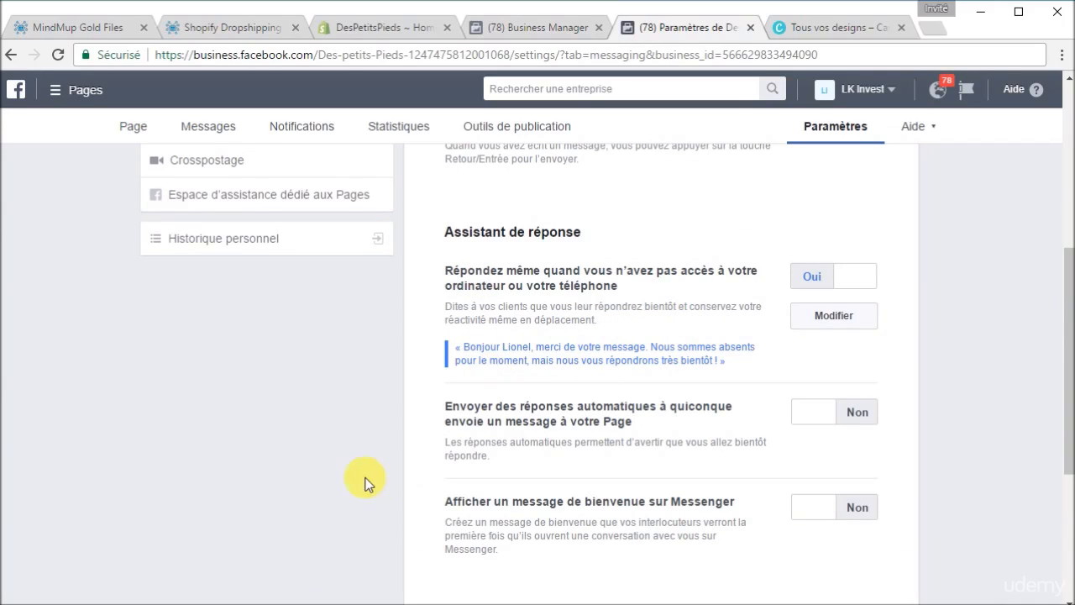
pyautogui.scroll(-2, 365, 481)
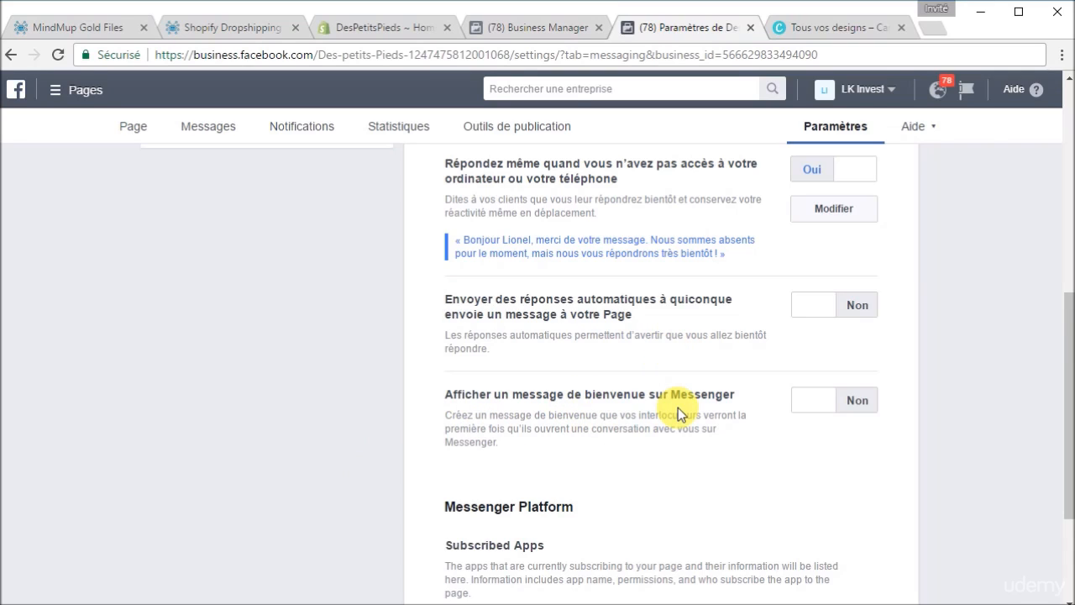
pyautogui.scroll(1, 676, 368)
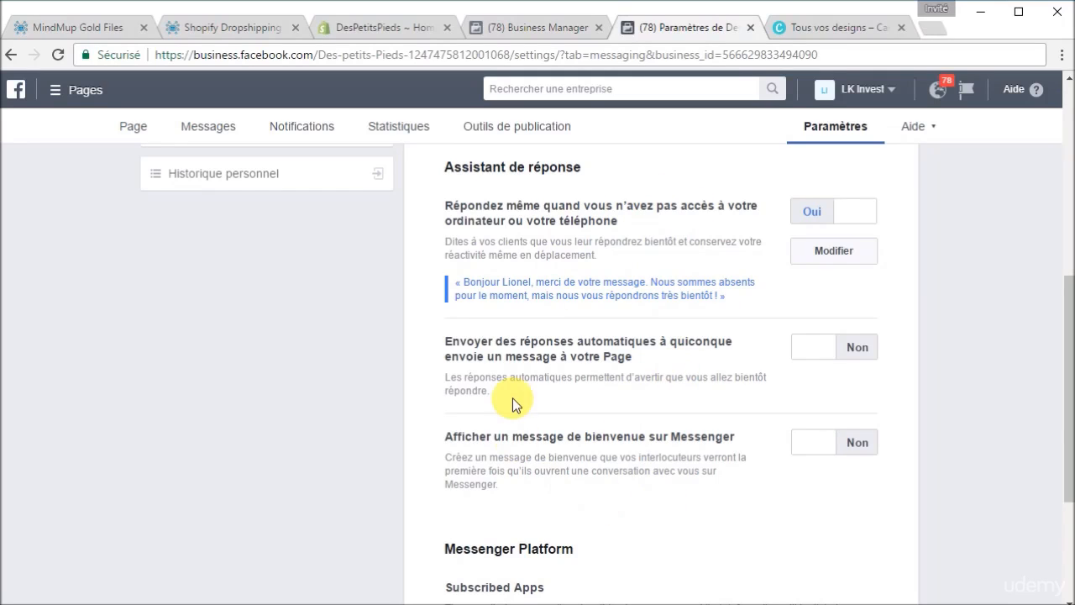
pyautogui.scroll(-3, 775, 264)
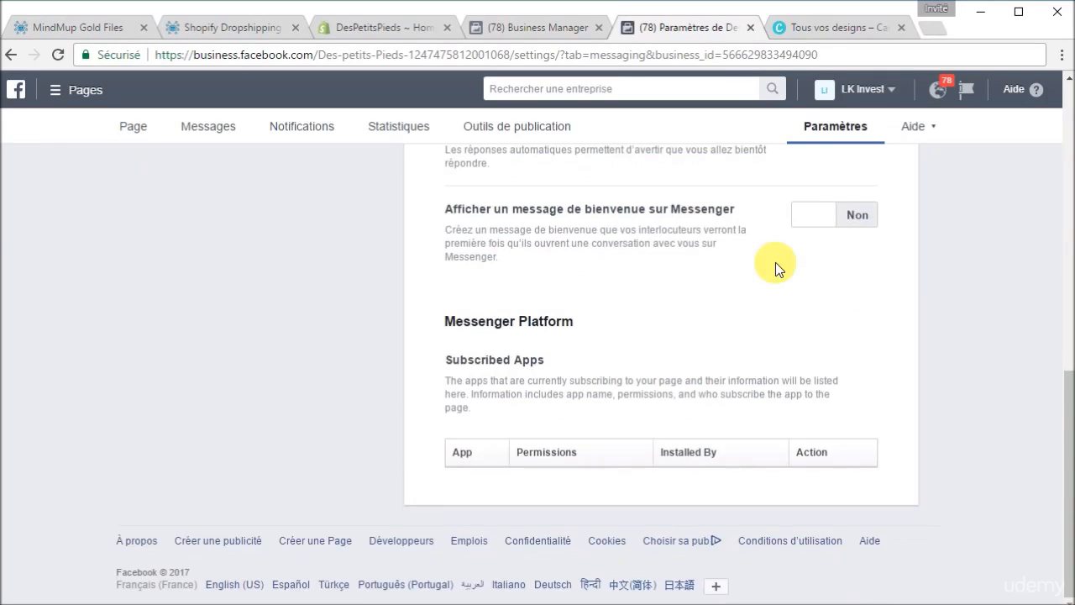
pyautogui.scroll(4, 776, 265)
pyautogui.scroll(4, 775, 262)
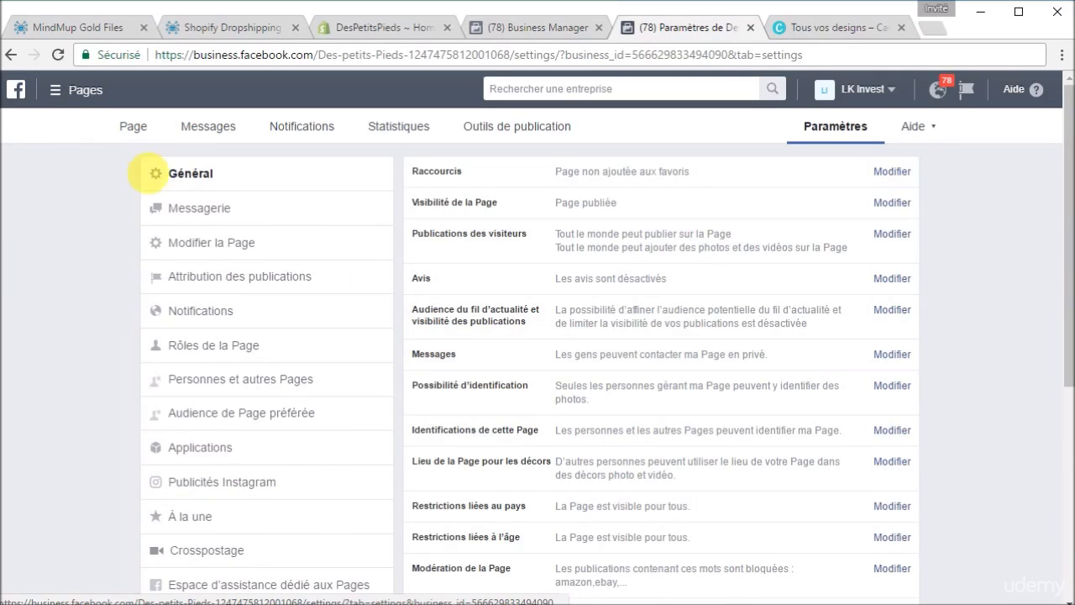
pyautogui.click(138, 130)
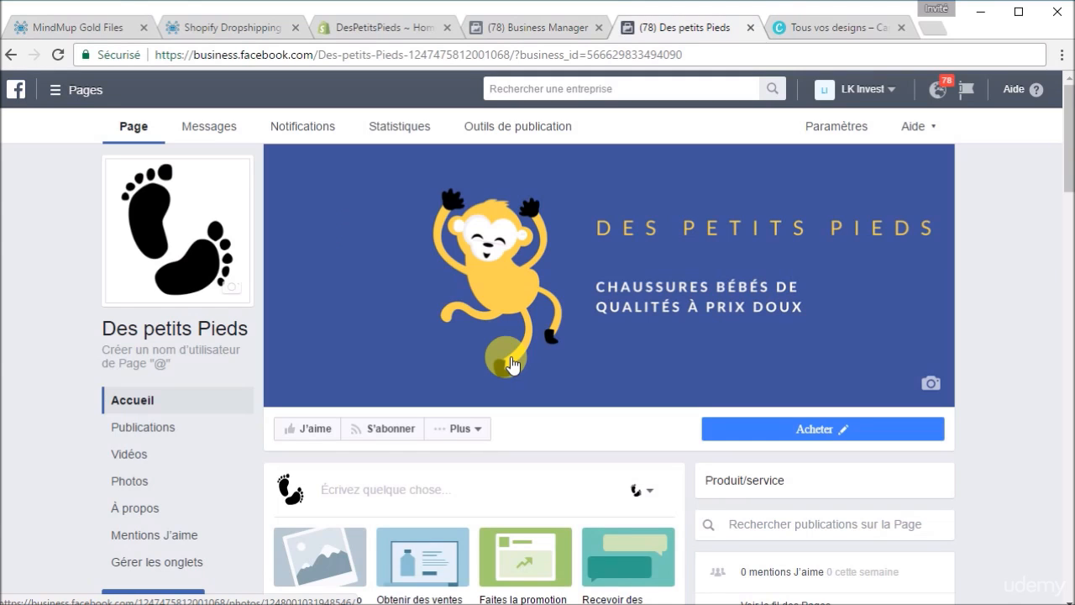
pyautogui.click(217, 27)
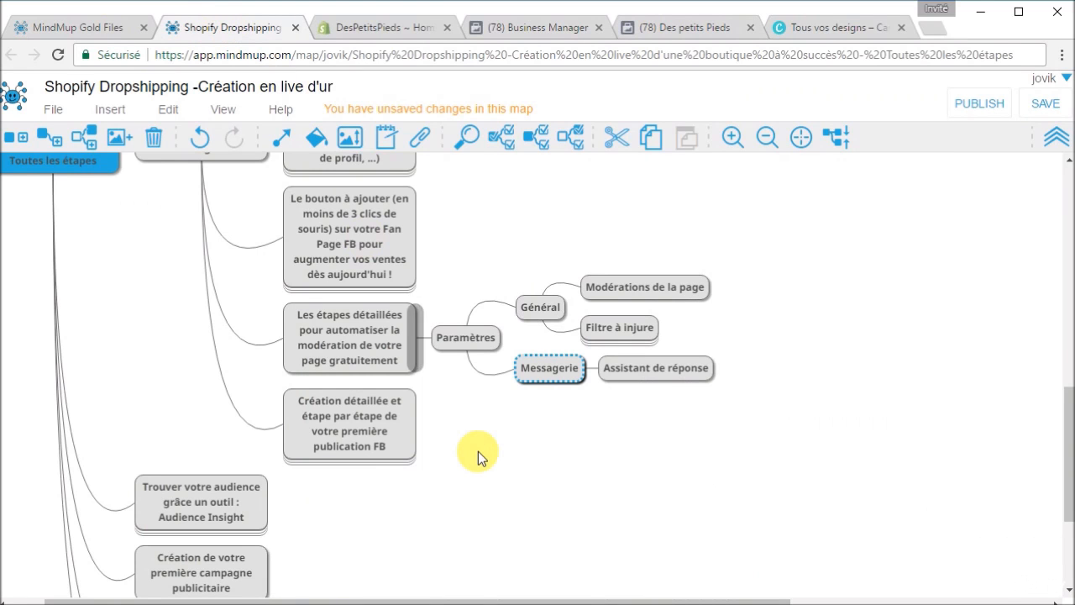